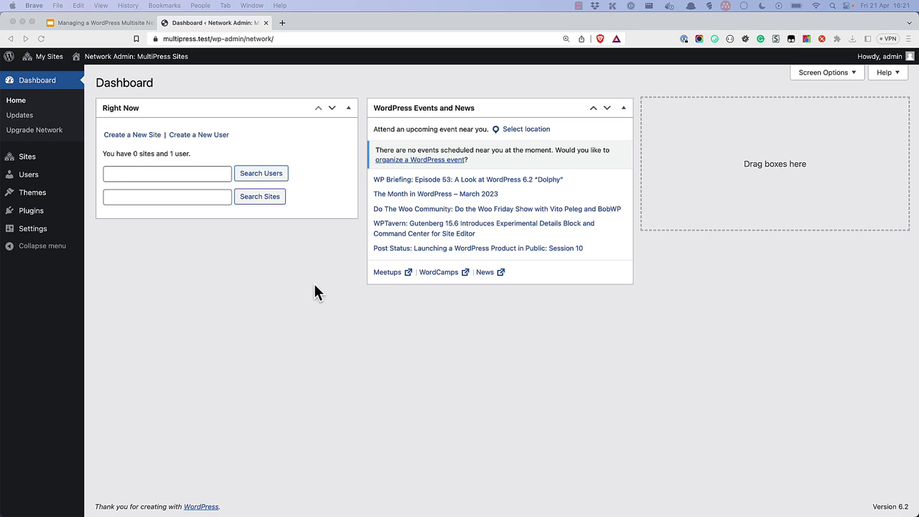
Step: Browse the network's Sites, Users and Themes lists, ending on the installed Plugins list
{"action": "left_click", "coordinate": [28, 158]}
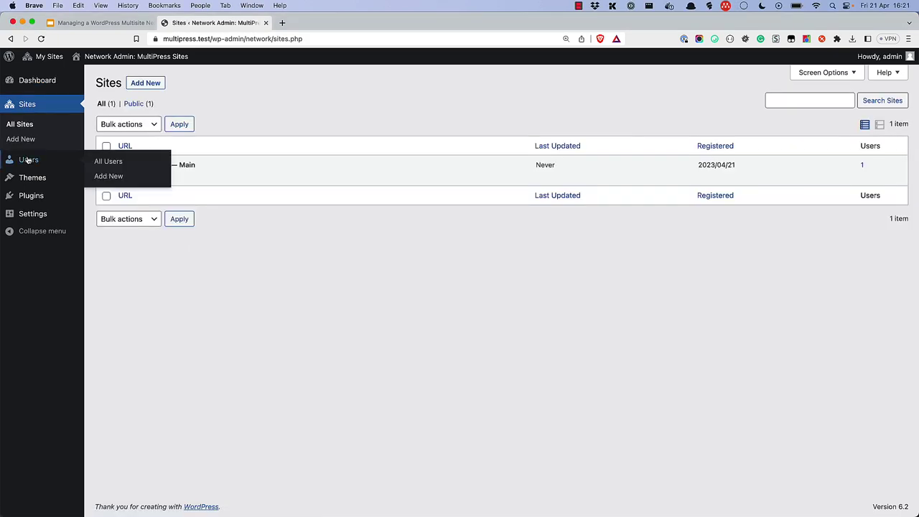
{"action": "left_click", "coordinate": [27, 160]}
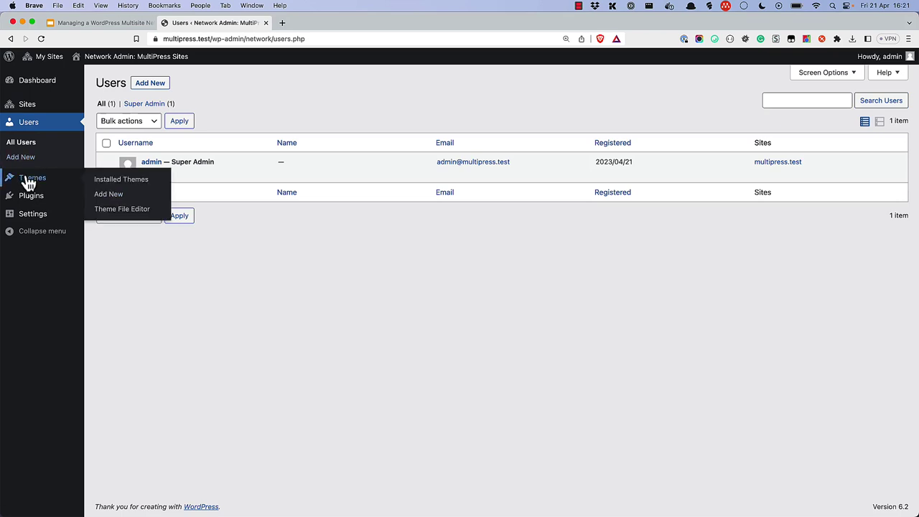
{"action": "left_click", "coordinate": [28, 180]}
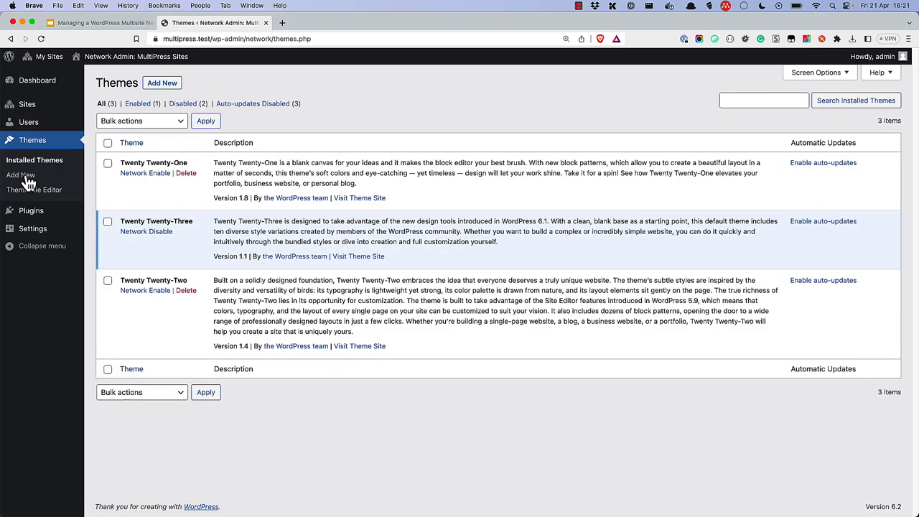
{"action": "left_click", "coordinate": [29, 215]}
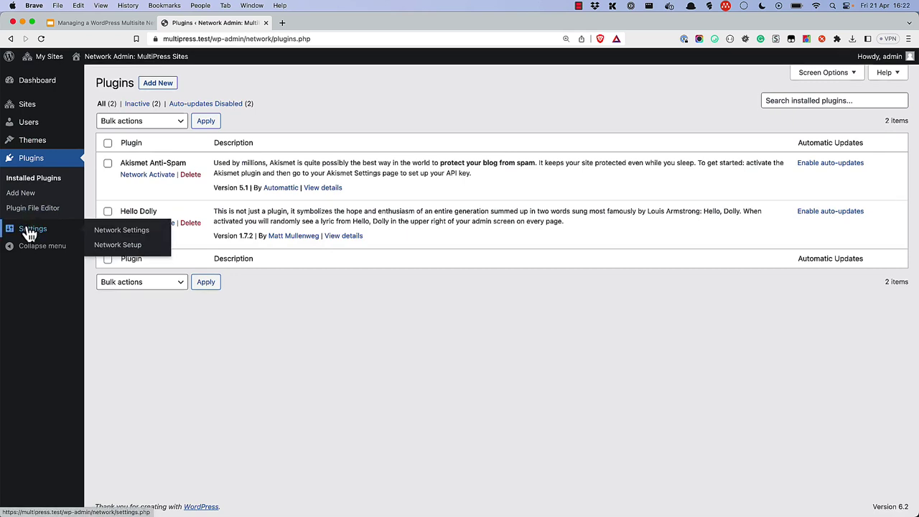
Step: In Network Settings, allow both sites and user accounts to be registered, then scroll down
{"action": "left_click", "coordinate": [30, 233]}
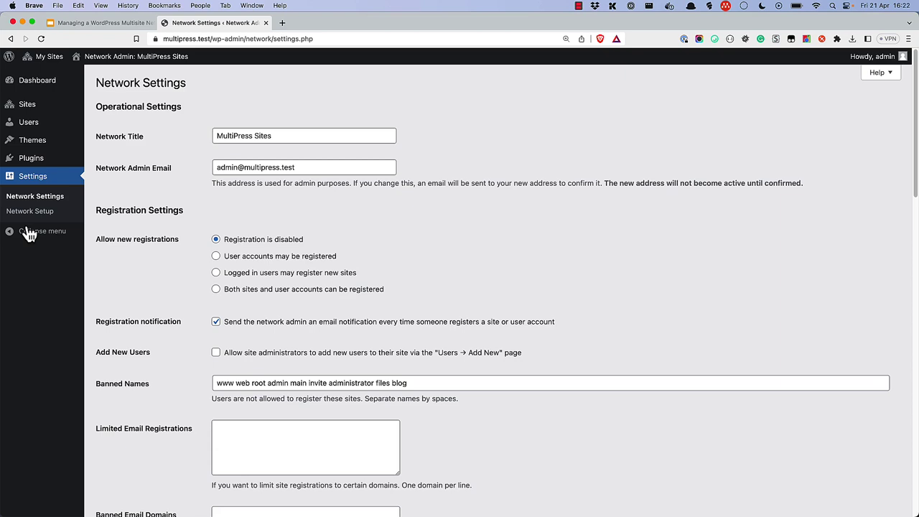
{"action": "left_click", "coordinate": [217, 290]}
{"action": "scroll", "coordinate": [219, 297], "scroll_direction": "down", "scroll_amount": 5}
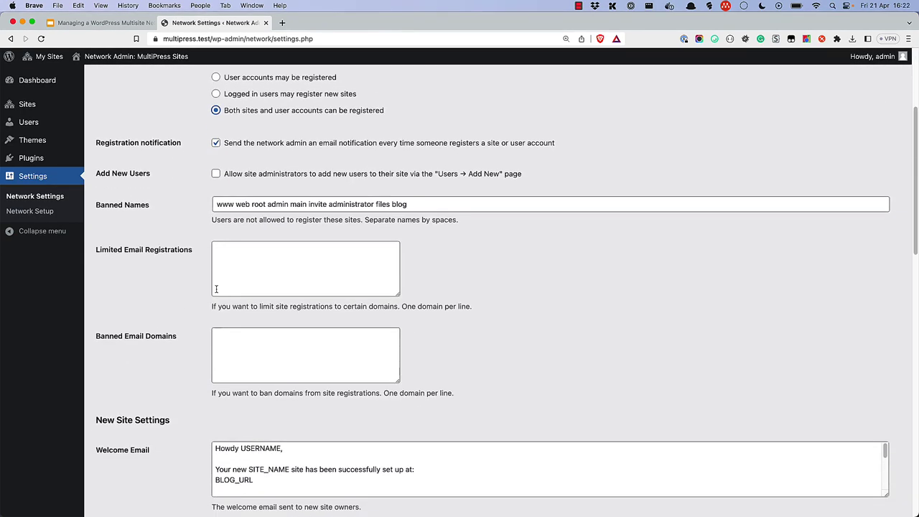
{"action": "scroll", "coordinate": [216, 290], "scroll_direction": "down", "scroll_amount": 1}
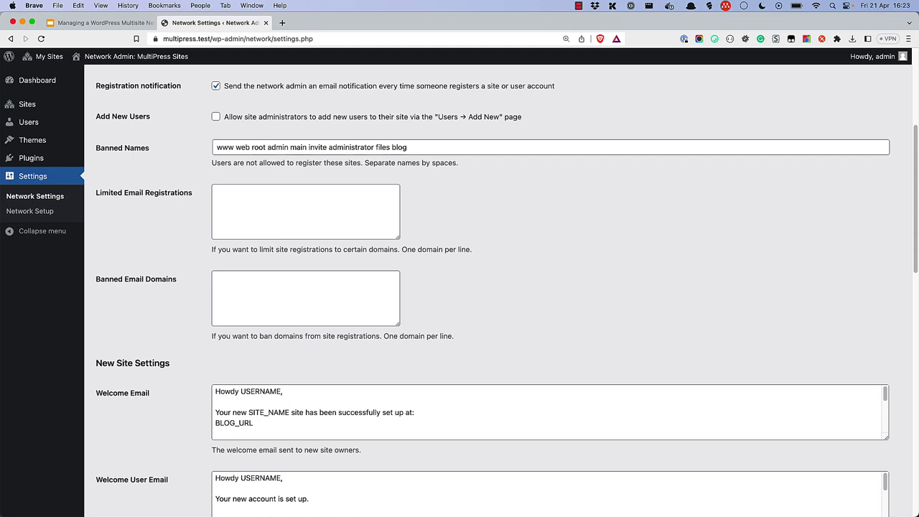
Step: Scroll through the New Site Settings defaults to the bottom of Network Settings
{"action": "scroll", "coordinate": [459, 287], "scroll_direction": "down", "scroll_amount": 6}
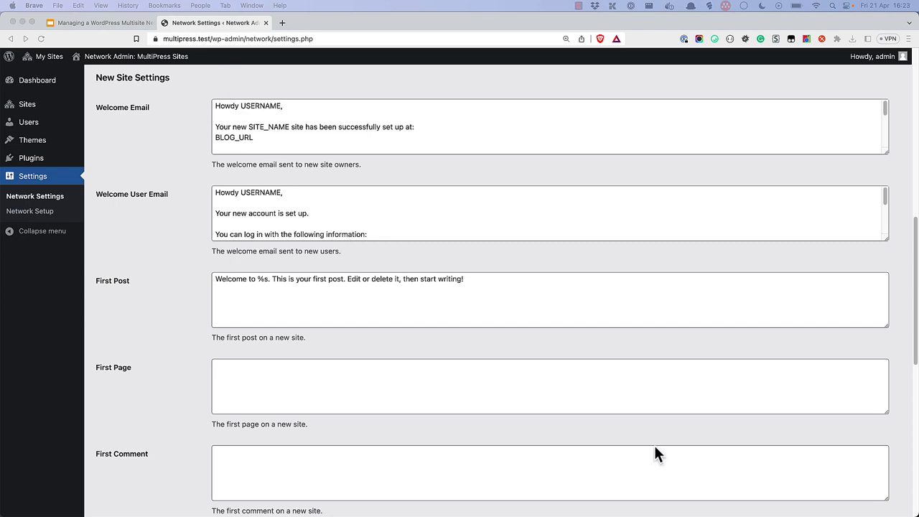
{"action": "scroll", "coordinate": [656, 451], "scroll_direction": "down", "scroll_amount": 10}
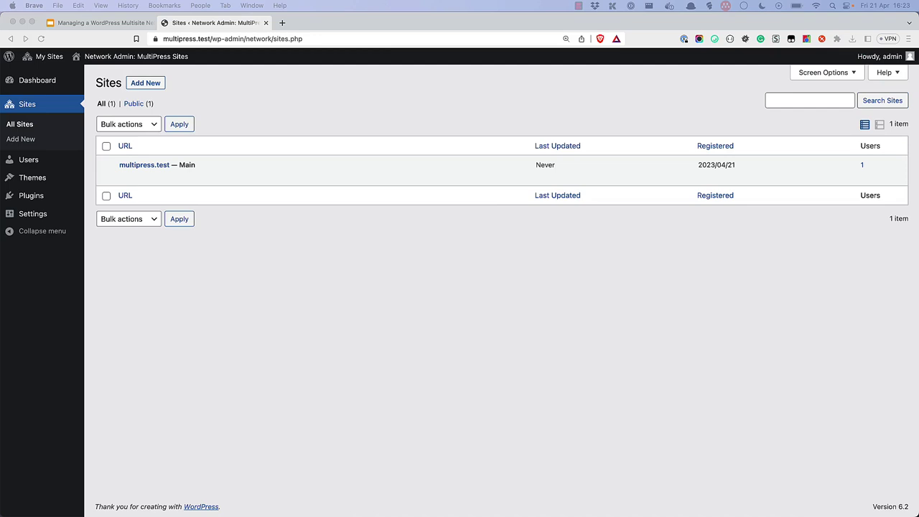
Step: Add a network site with address 'bob' and title 'Bob's Site', filling in the admin email
{"action": "left_click", "coordinate": [147, 85]}
{"action": "left_click", "coordinate": [147, 85]}
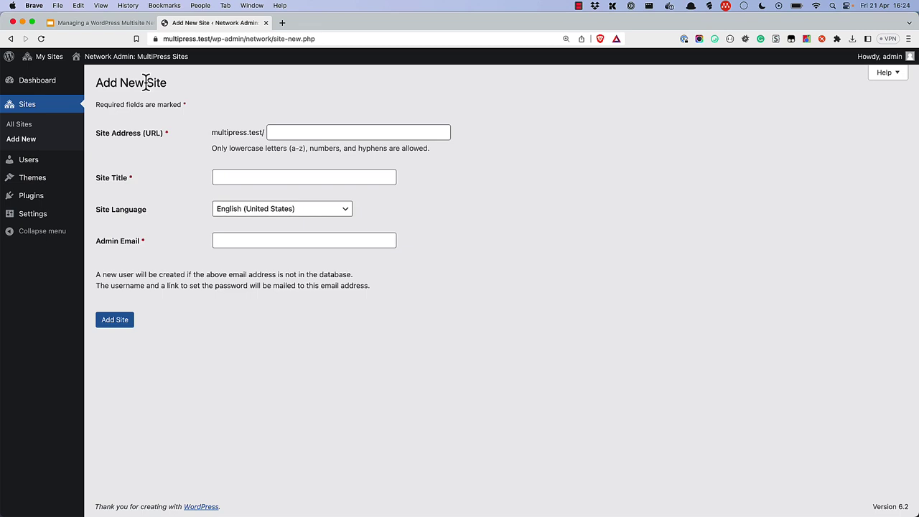
{"action": "left_click", "coordinate": [293, 134]}
{"action": "type", "text": "bob"}
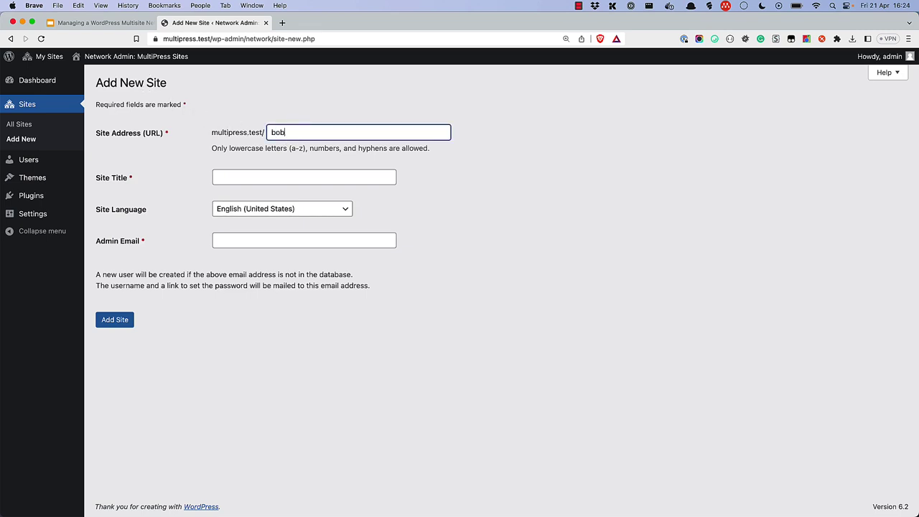
{"action": "left_click", "coordinate": [236, 177]}
{"action": "type", "text": "Bob's Site"}
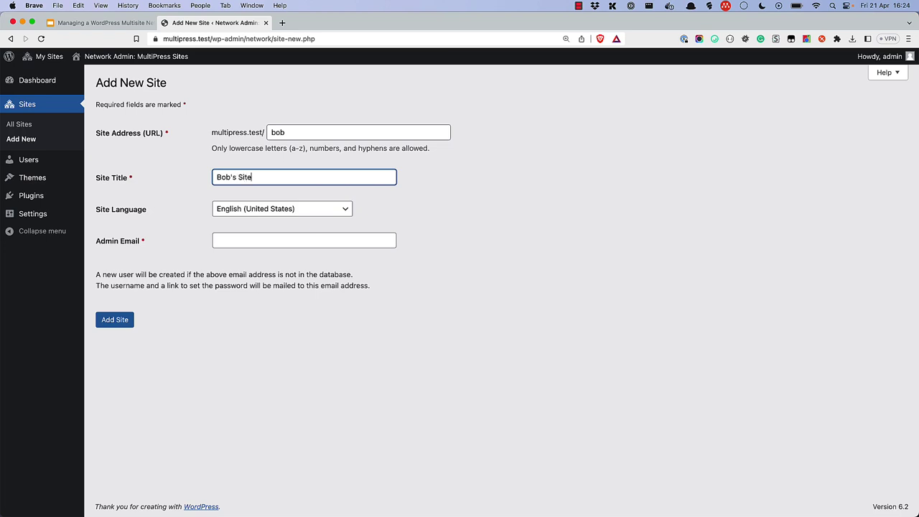
{"action": "key", "text": "Tab"}
{"action": "key", "text": "Tab"}
{"action": "type", "text": "bob@b"}
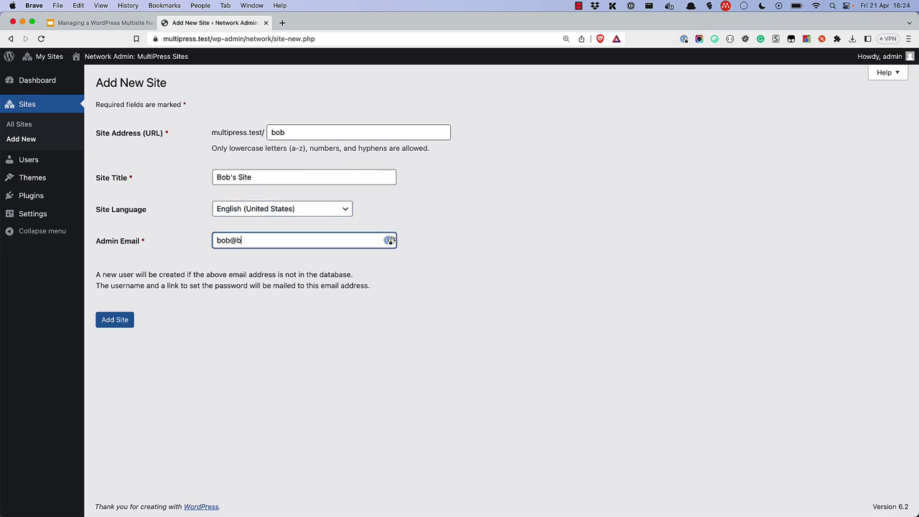
{"action": "type", "text": "obpress.test"}
{"action": "left_click", "coordinate": [117, 320]}
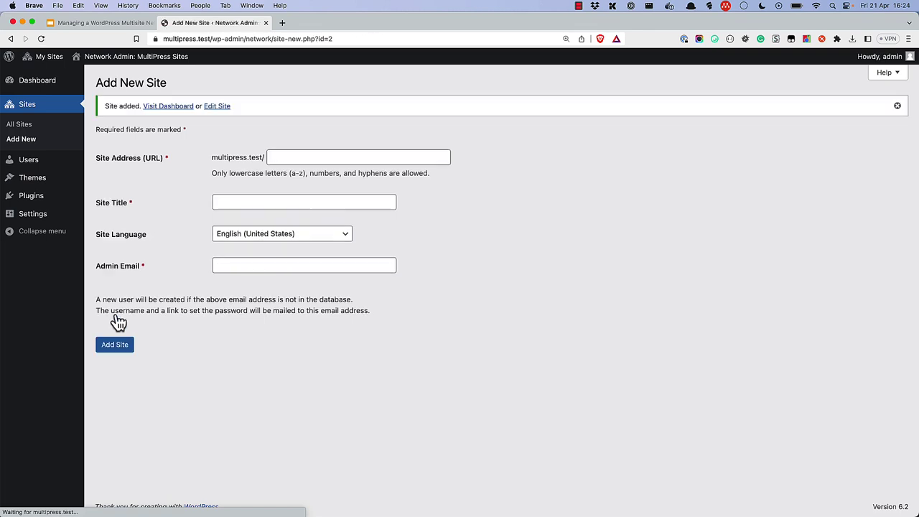
Step: Edit the multipress.test/bob site from All Sites and show its Users tab
{"action": "left_click", "coordinate": [25, 126]}
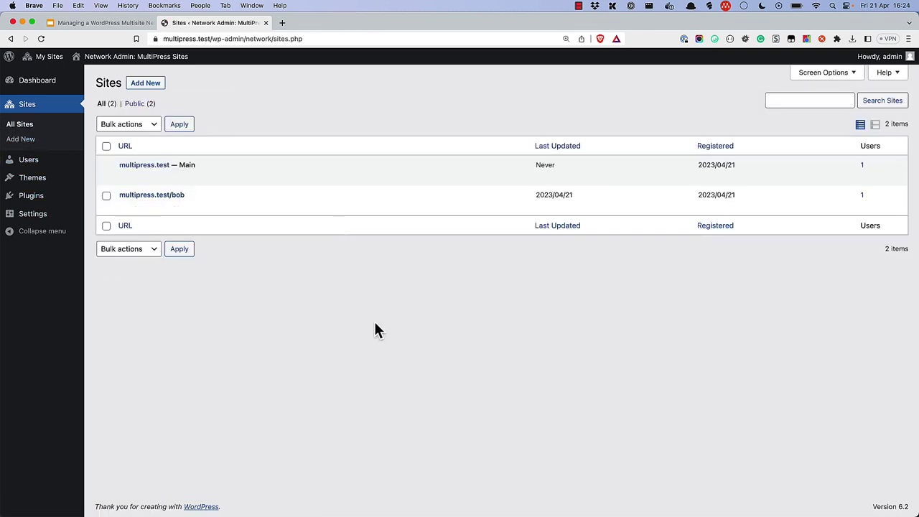
{"action": "mouse_move", "coordinate": [142, 210]}
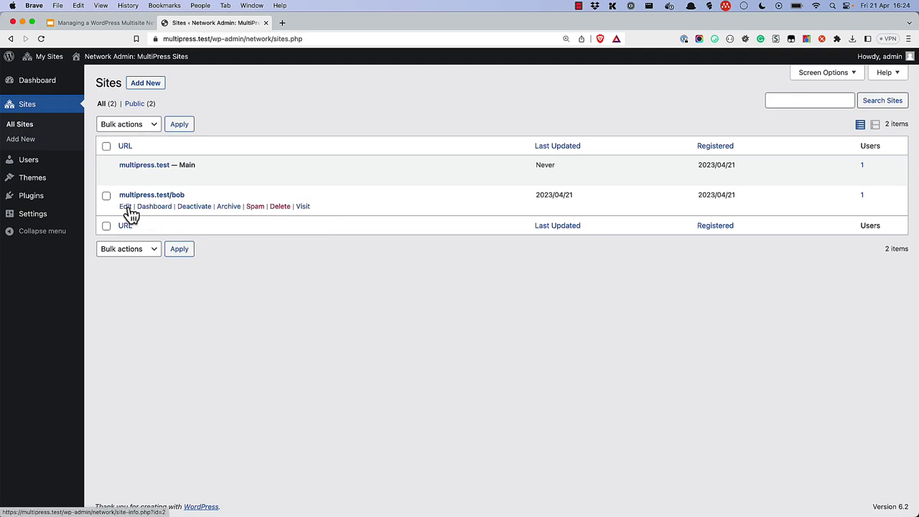
{"action": "left_click", "coordinate": [127, 210]}
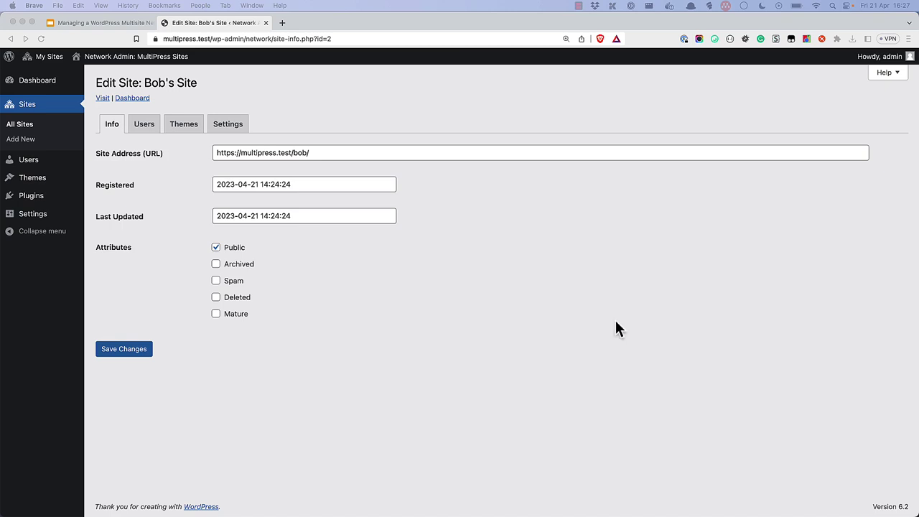
{"action": "left_click", "coordinate": [143, 123]}
{"action": "left_click", "coordinate": [143, 125]}
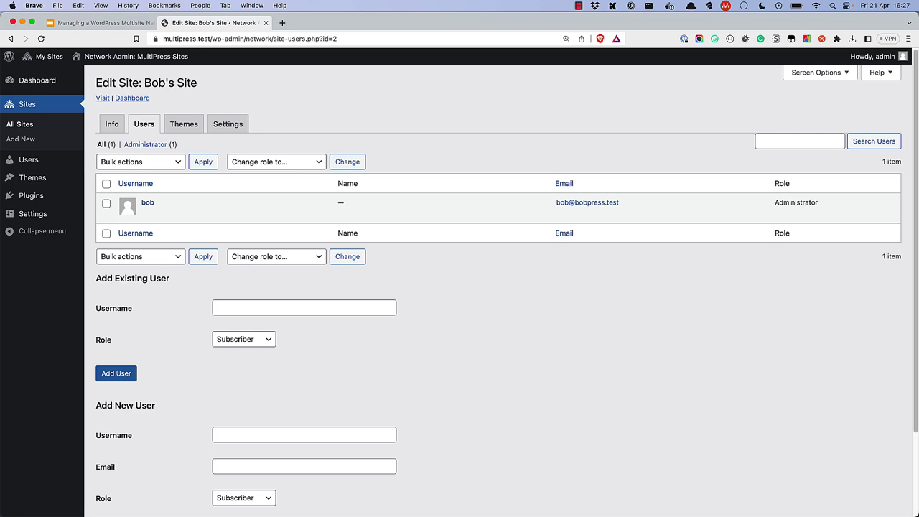
Step: View Bob's Site's Themes tab, then its Settings tab
{"action": "left_click", "coordinate": [186, 133]}
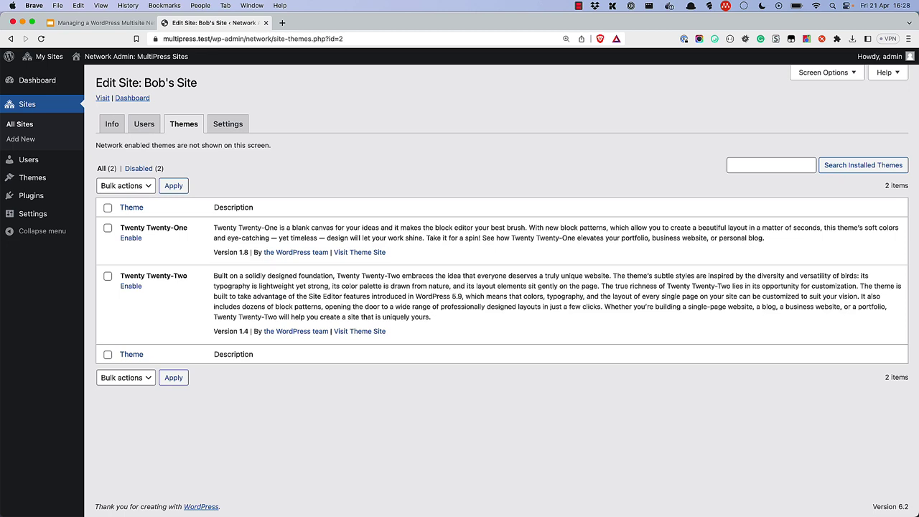
{"action": "left_click", "coordinate": [230, 129]}
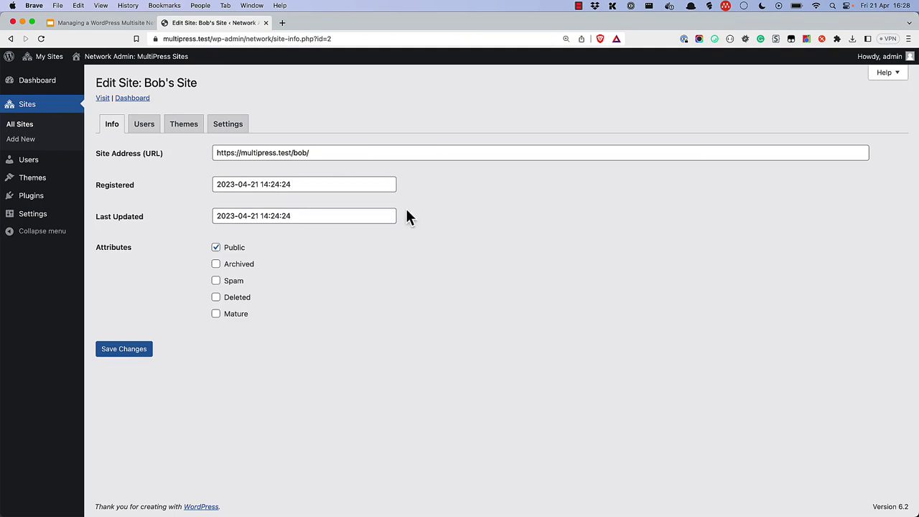
{"action": "left_click_drag", "start_coordinate": [327, 156], "coordinate": [243, 153]}
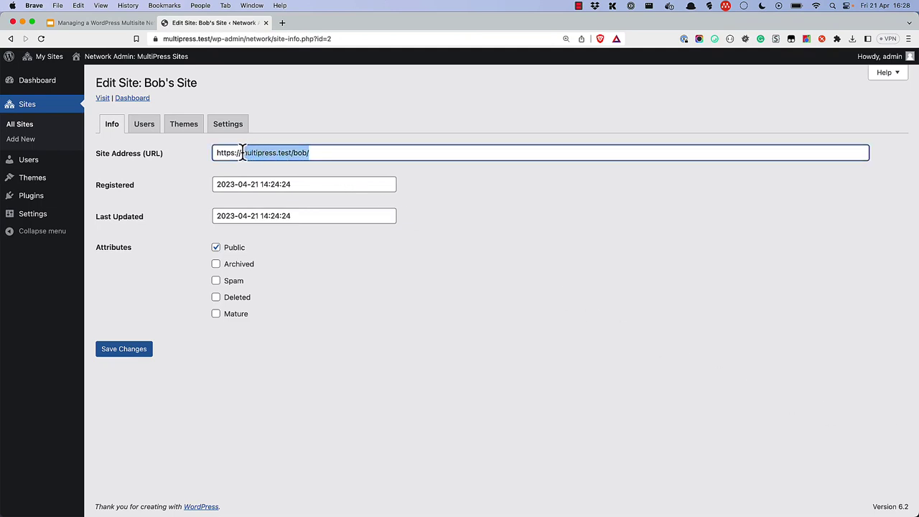
{"action": "type", "text": "bobpress.test"}
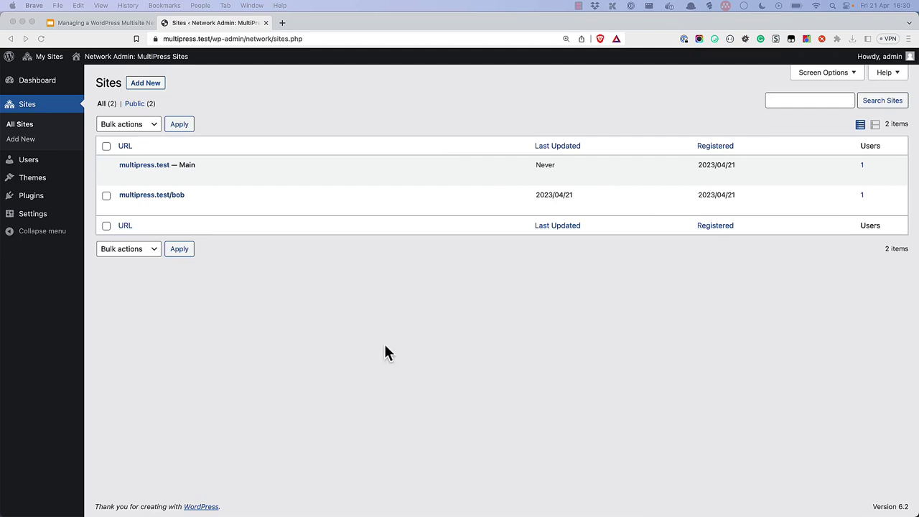
Step: Save the Network Settings with both sites and user accounts allowed to register
{"action": "mouse_move", "coordinate": [34, 217]}
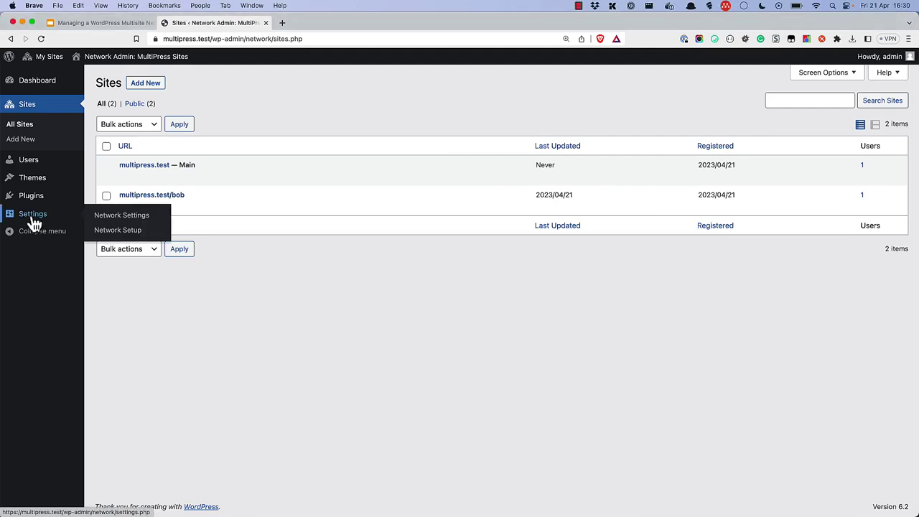
{"action": "left_click", "coordinate": [122, 219]}
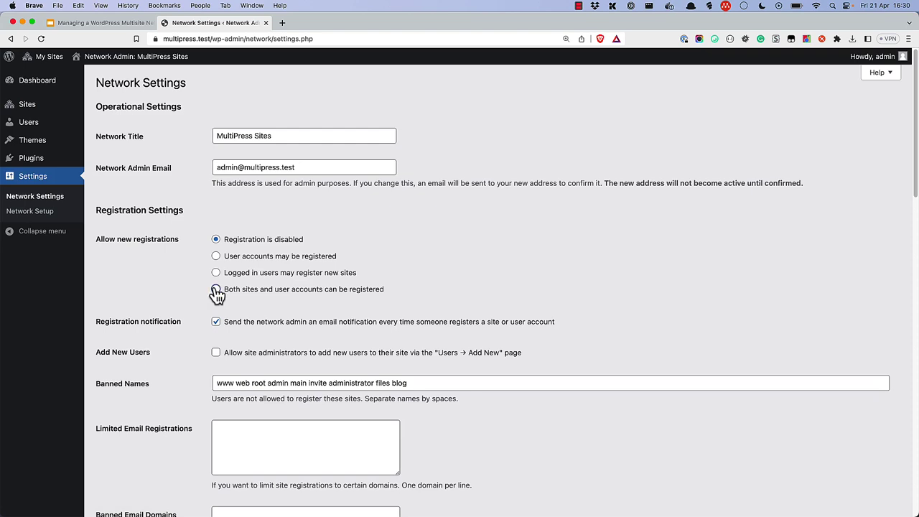
{"action": "scroll", "coordinate": [215, 294], "scroll_direction": "down", "scroll_amount": 15}
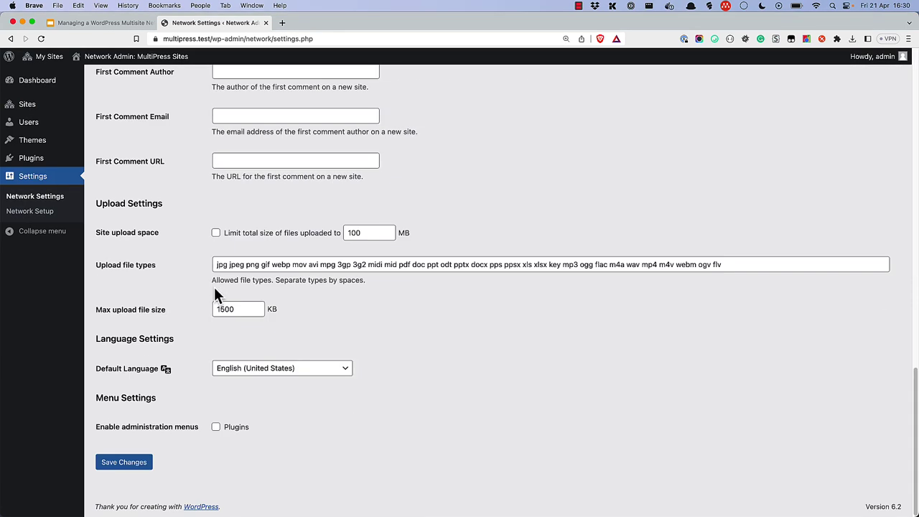
{"action": "left_click", "coordinate": [134, 465]}
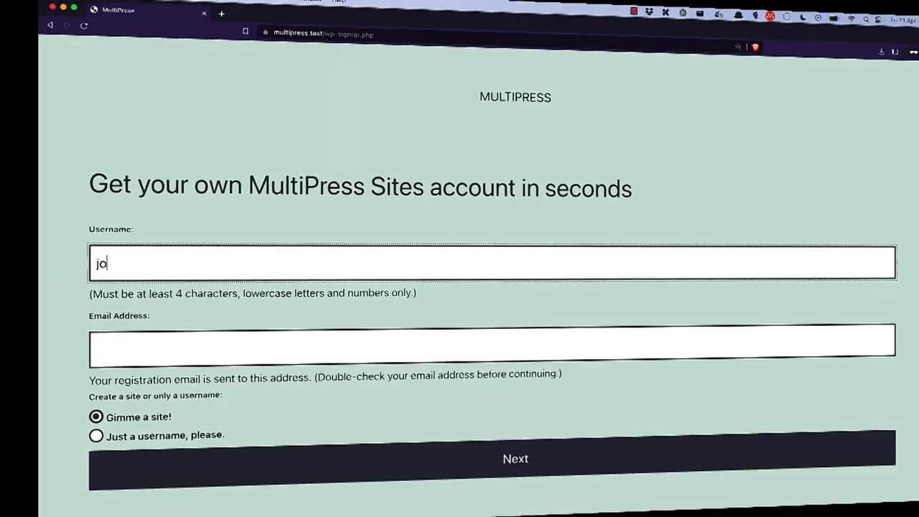
Step: On the signup page, enter the new user's username and email, then continue
{"action": "type", "text": "ndoe"}
{"action": "key", "text": "Tab"}
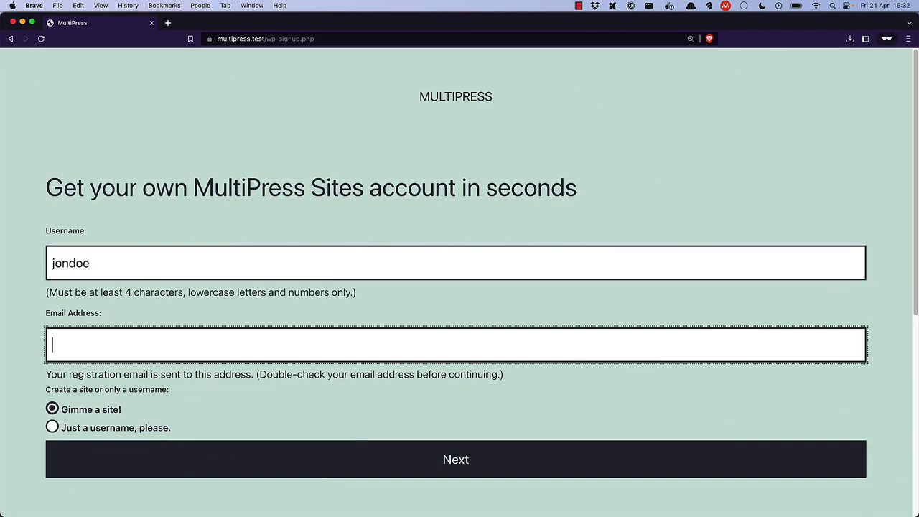
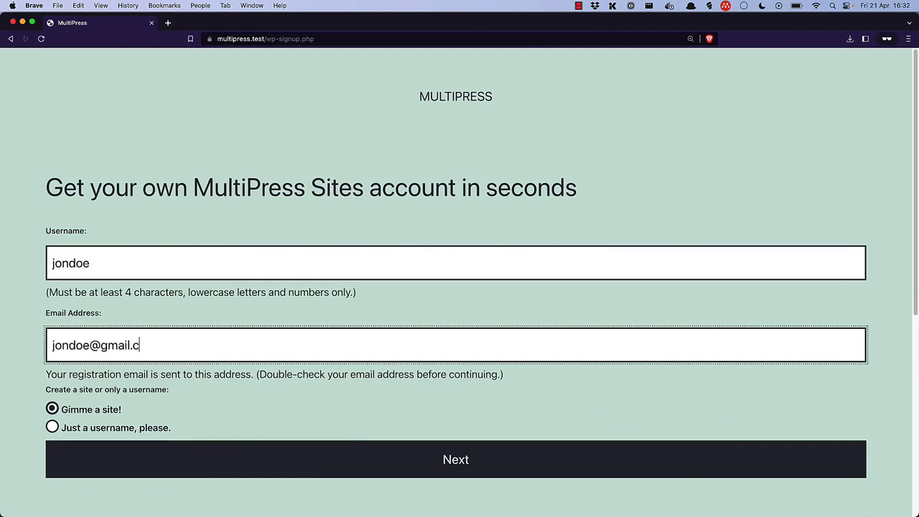
{"action": "left_click", "coordinate": [486, 465]}
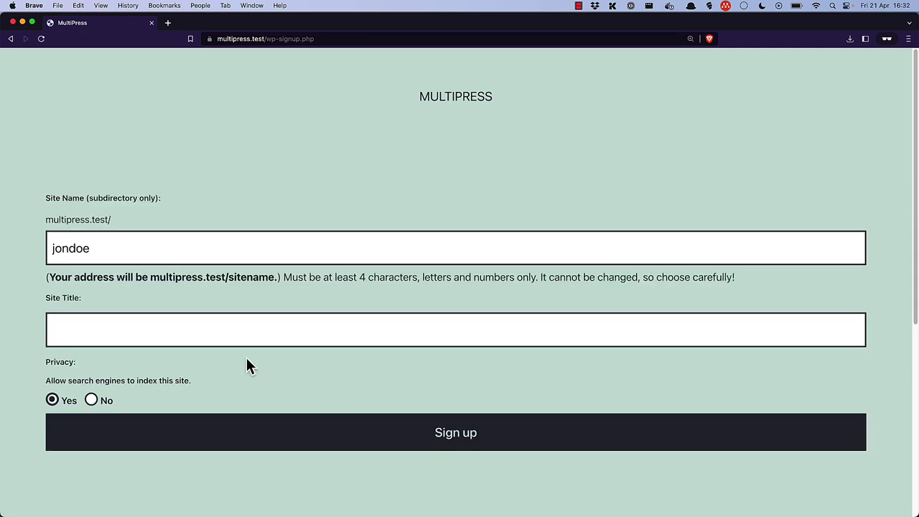
Step: Enter the new site's title and submit the signup
{"action": "left_click", "coordinate": [200, 334]}
{"action": "type", "text": "Jon"}
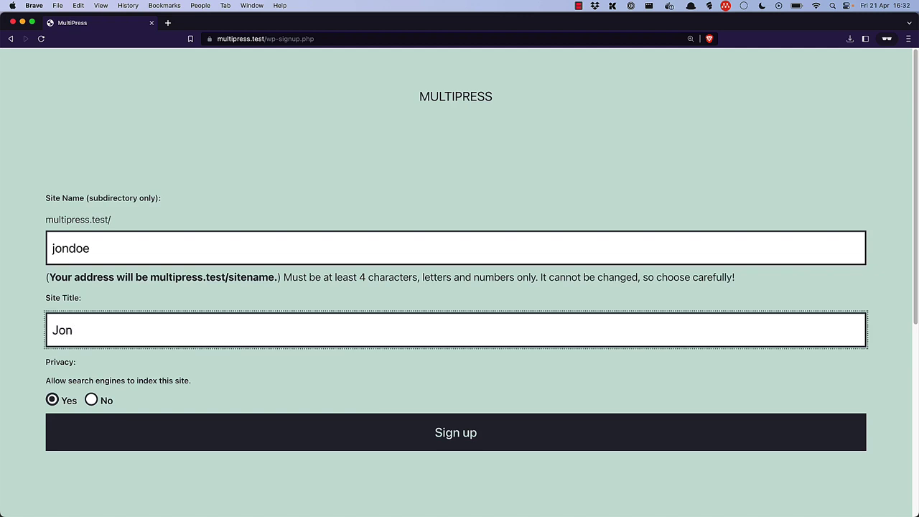
{"action": "type", "text": " Does Site"}
{"action": "left_click", "coordinate": [467, 444]}
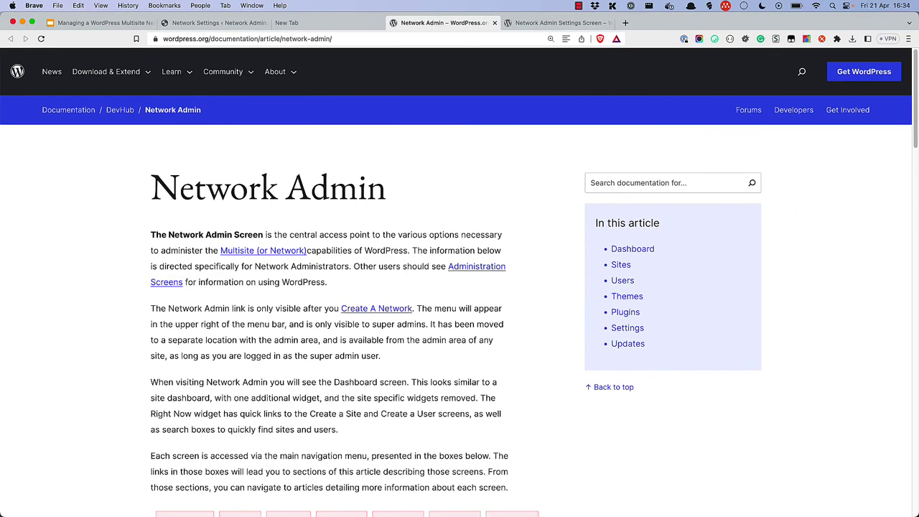
Step: Switch to the browser tab showing the Network Admin Settings Screen article
{"action": "key", "text": "ctrl+Tab"}
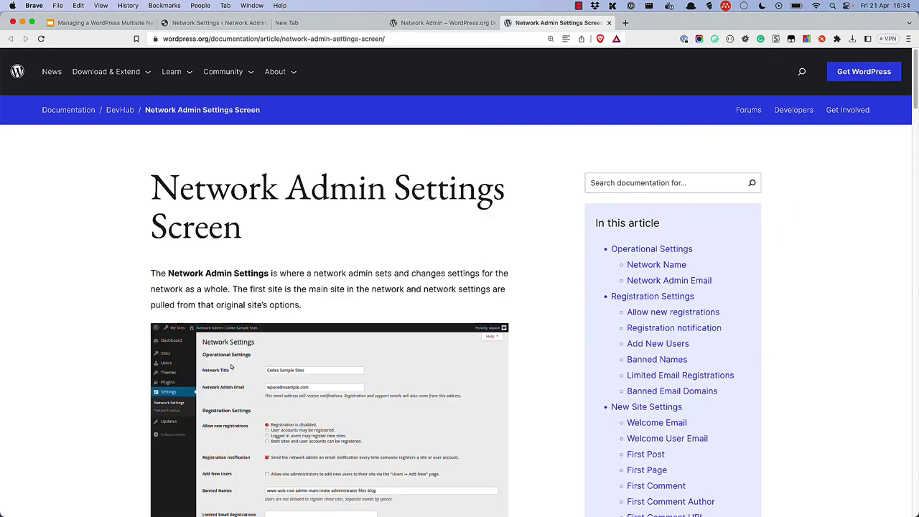